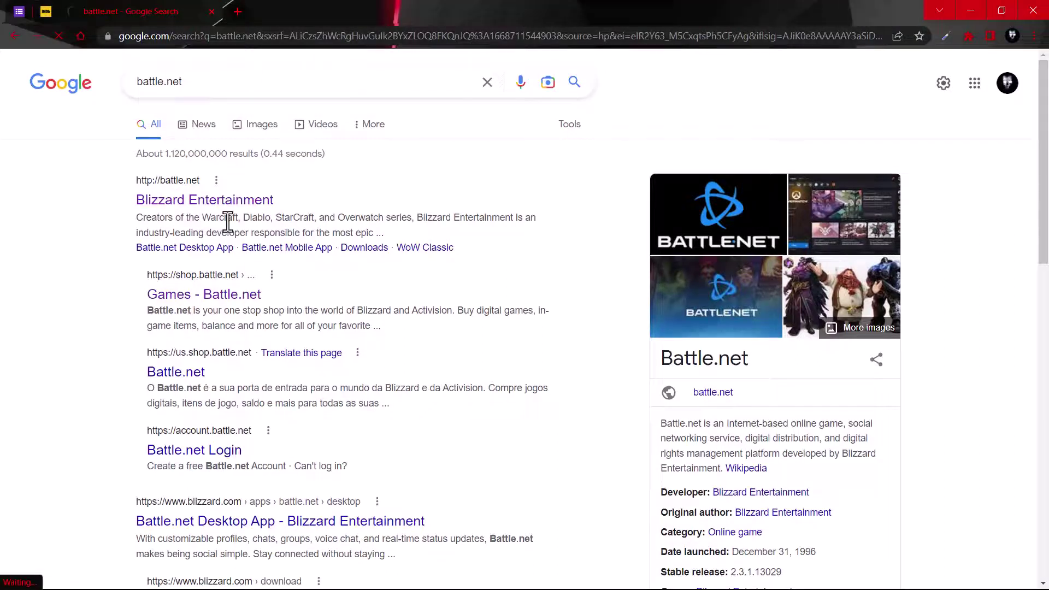
# Step: Go to the Battle.net site from the search results and check the account menu
pyautogui.click(194, 200)
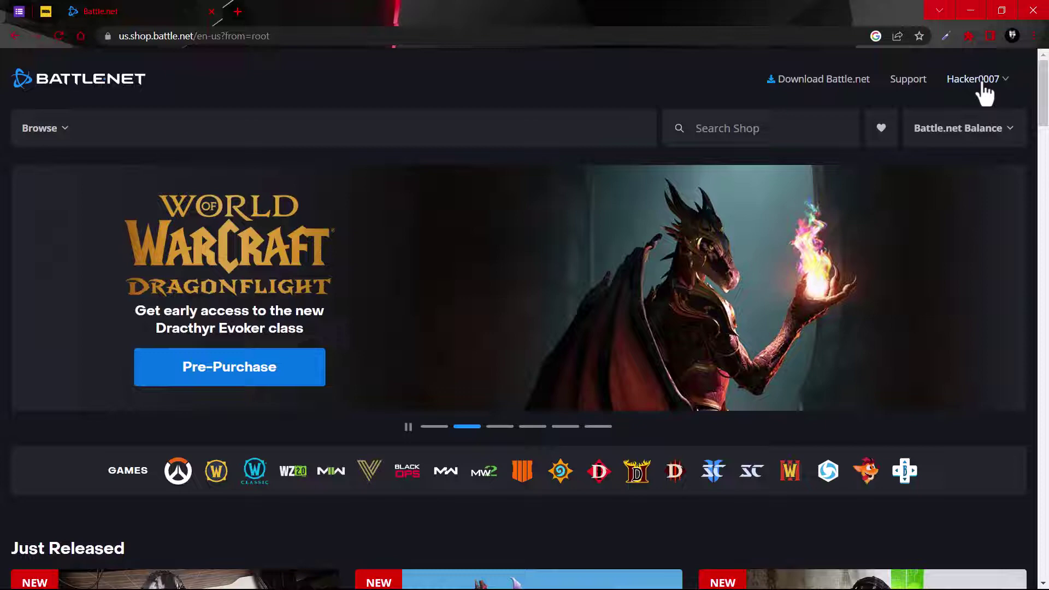
pyautogui.click(983, 86)
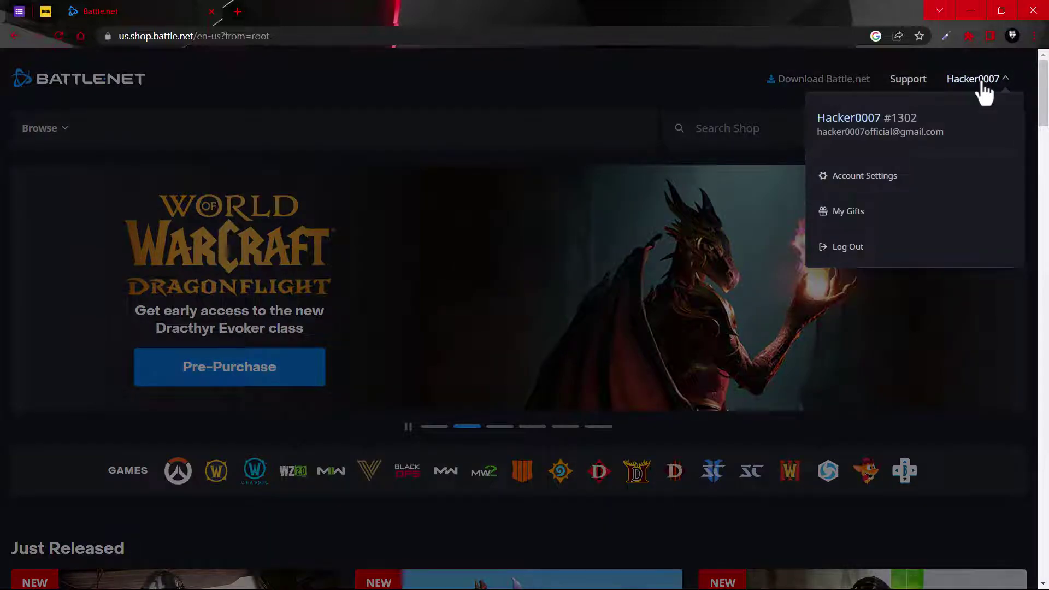
pyautogui.click(982, 86)
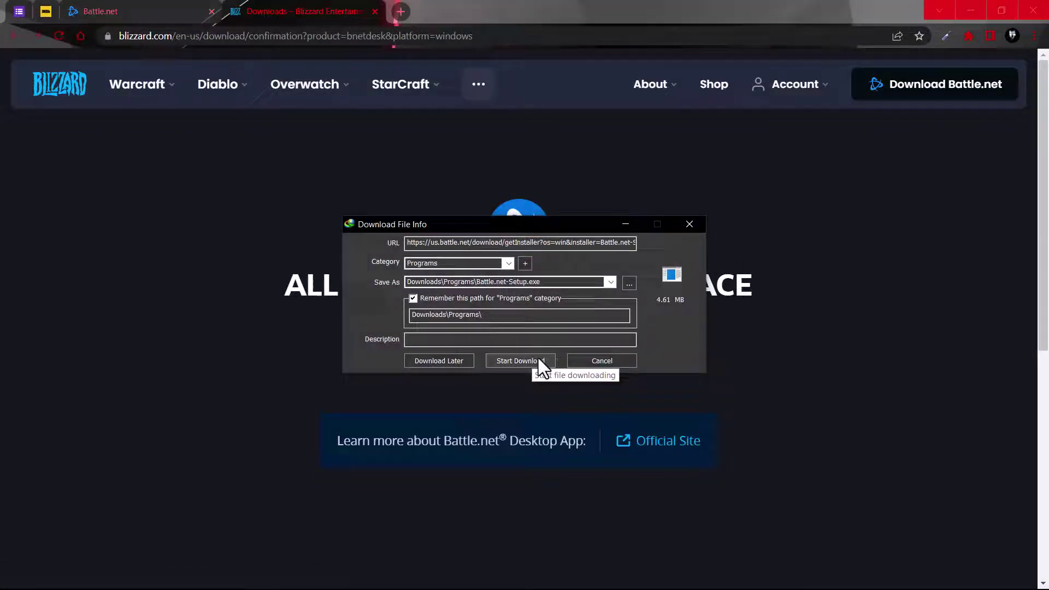
# Step: Cancel the Battle.net-Setup.exe download in IDM and dismiss the cancellation notice
pyautogui.click(610, 360)
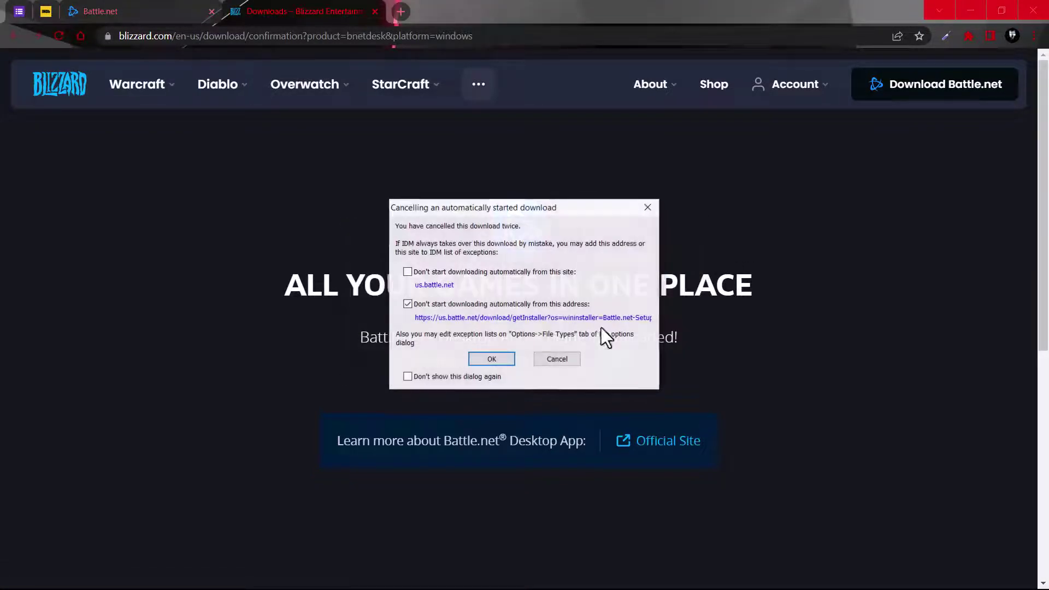
pyautogui.click(565, 363)
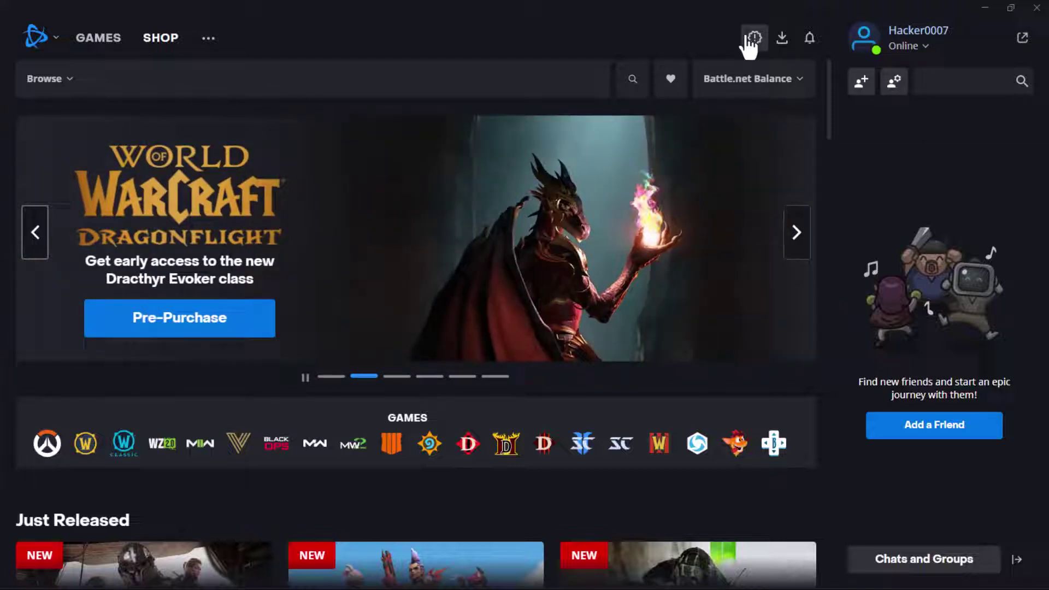
# Step: Search the Battle.net shop for "call" to list Call of Duty titles
pyautogui.click(633, 80)
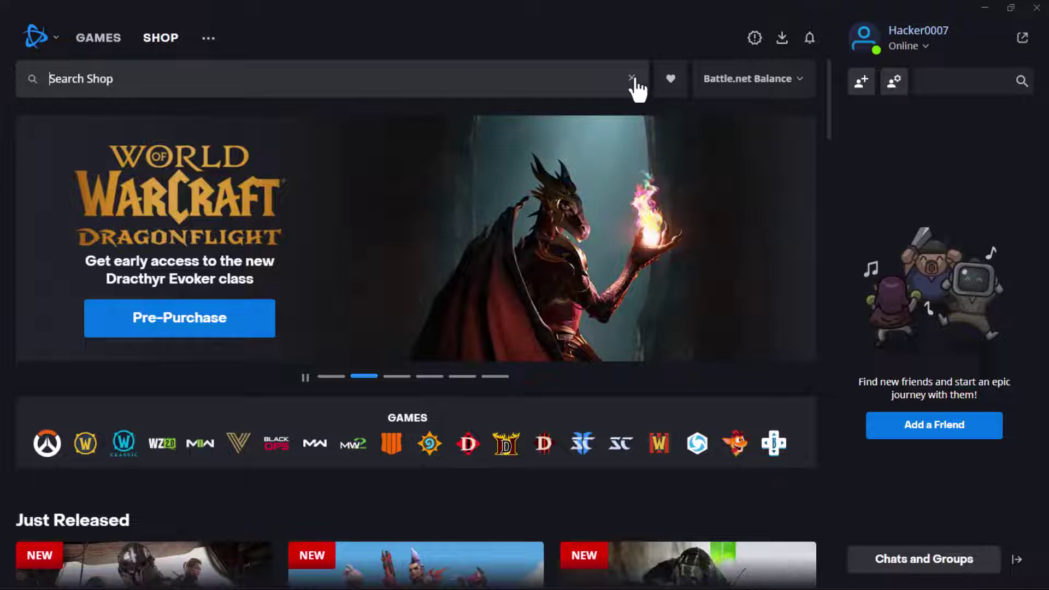
pyautogui.write('call')
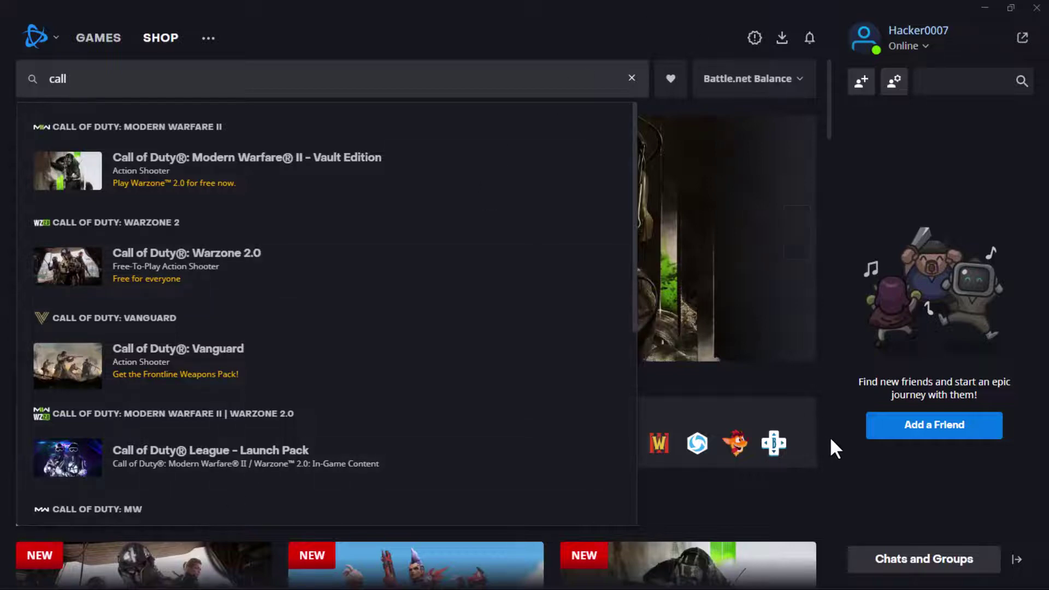
pyautogui.scroll(-5, 830, 436)
pyautogui.scroll(-3, 813, 394)
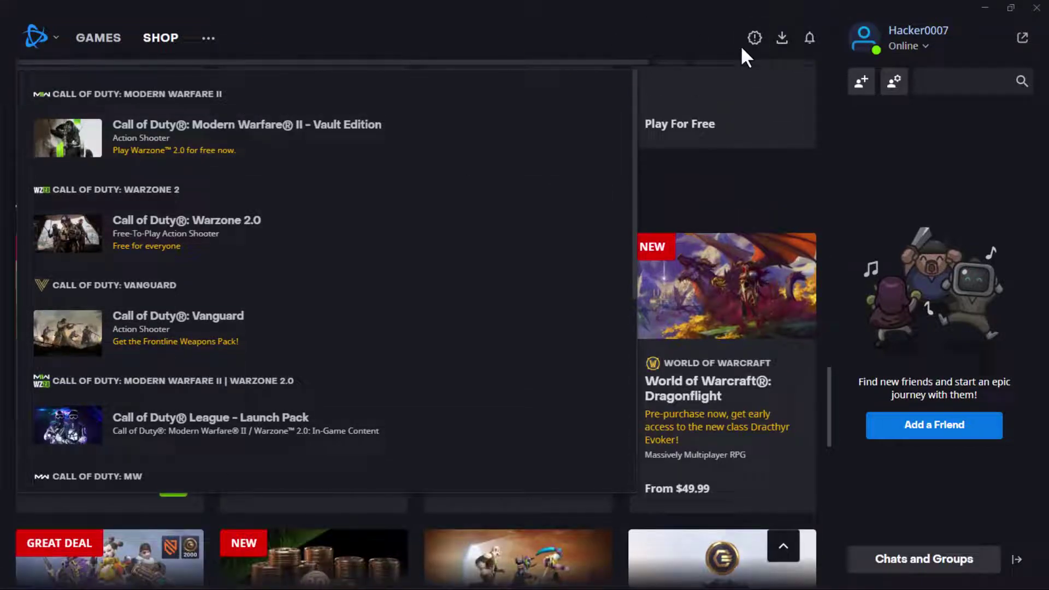
pyautogui.scroll(3, 607, 46)
pyautogui.scroll(3, 580, 191)
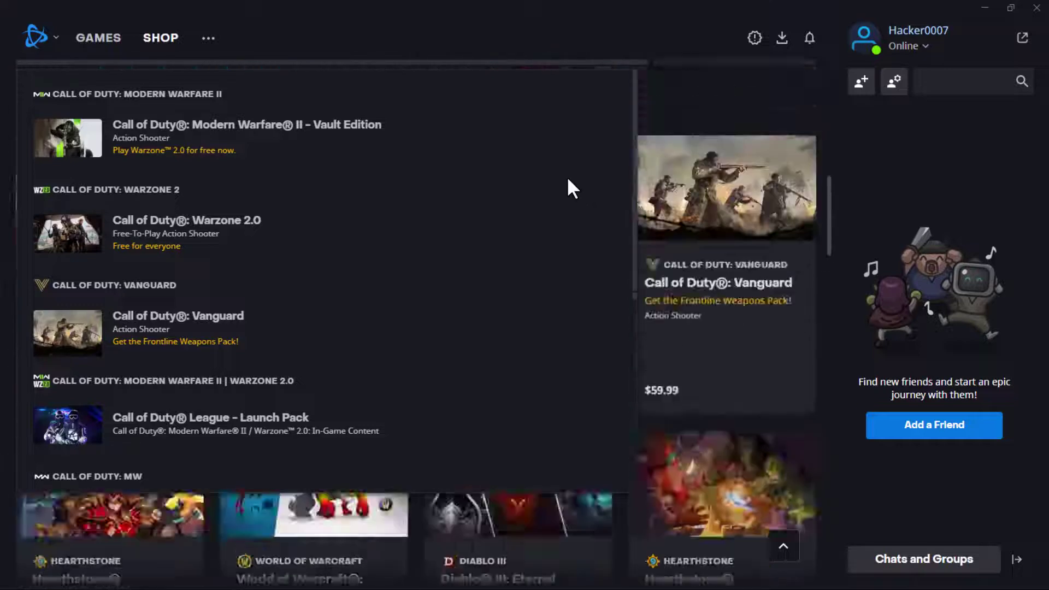
pyautogui.scroll(2, 566, 176)
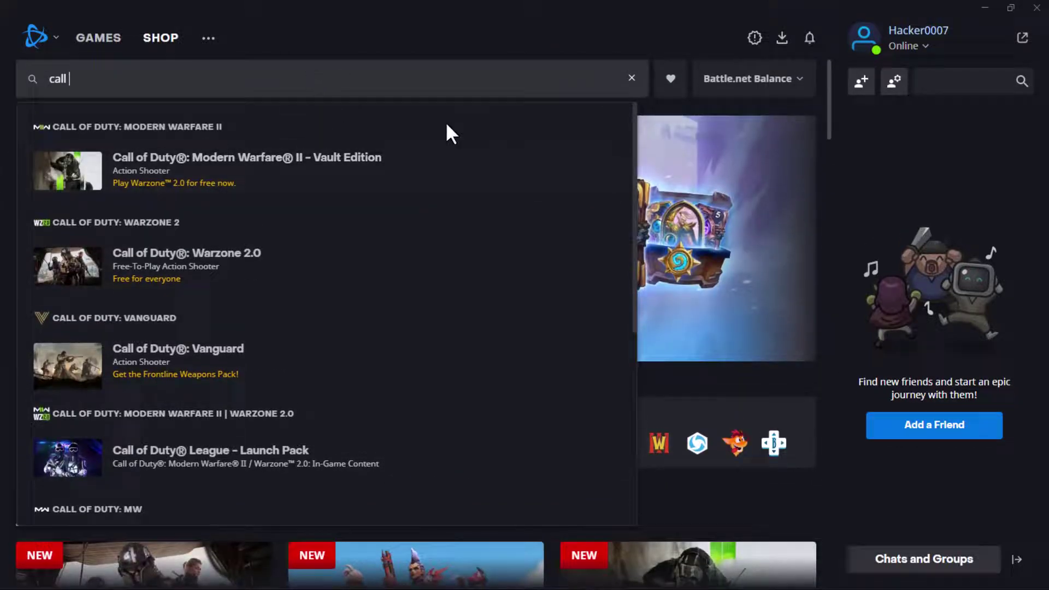
# Step: Close the shop search and browse the featured banners
pyautogui.click(631, 80)
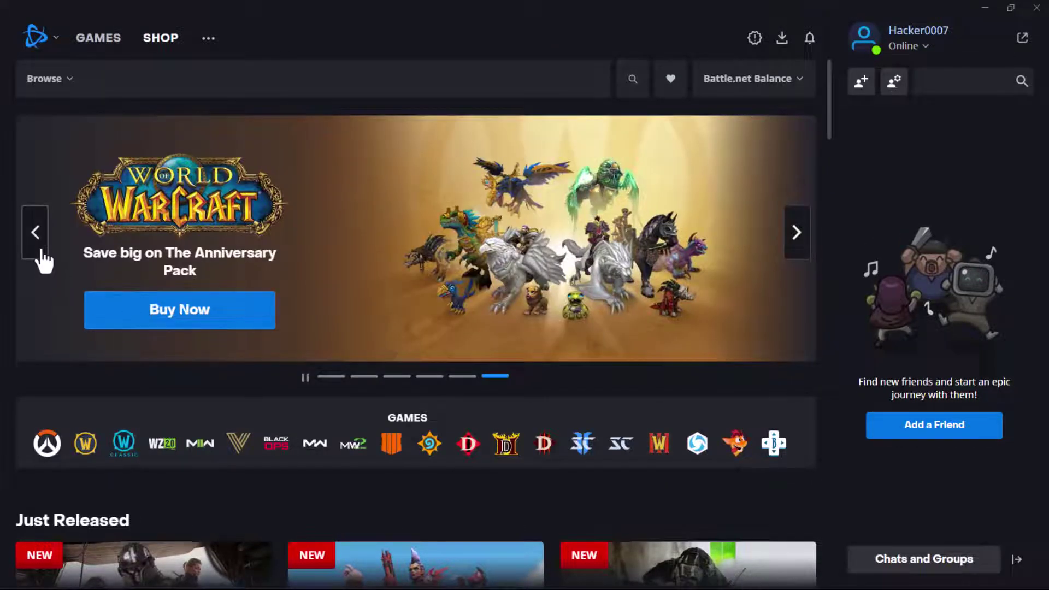
pyautogui.click(41, 252)
pyautogui.click(37, 254)
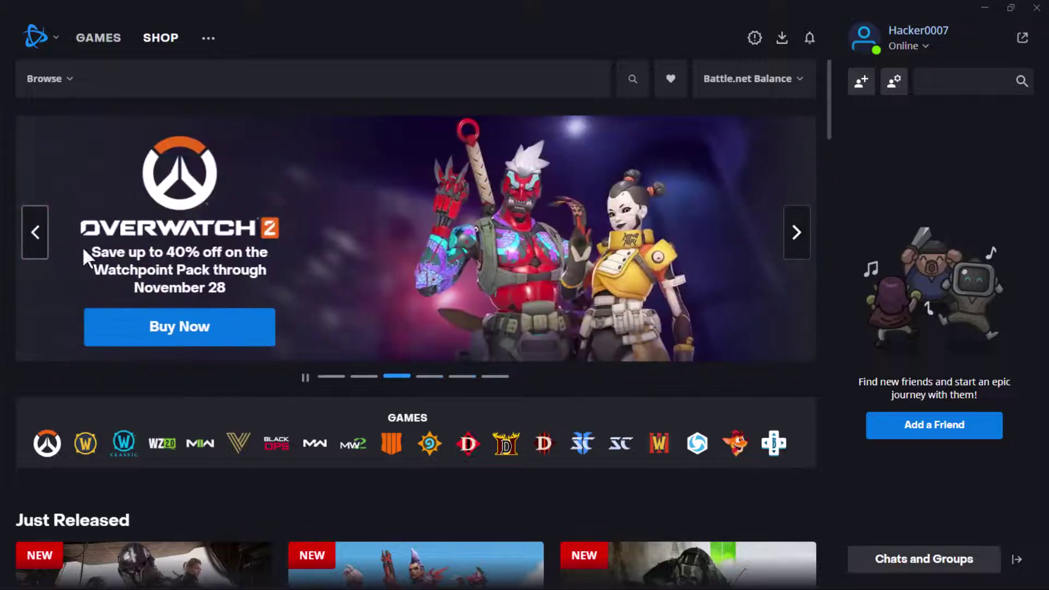
pyautogui.click(792, 236)
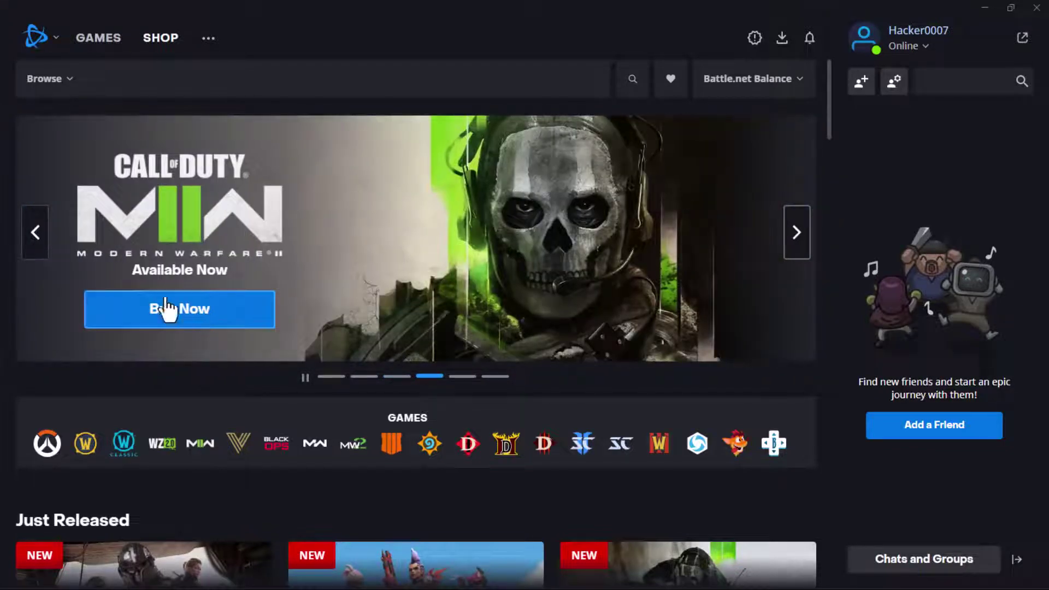
# Step: Advance the banners to Warzone 2.0, open its product page, then its game tab
pyautogui.click(797, 233)
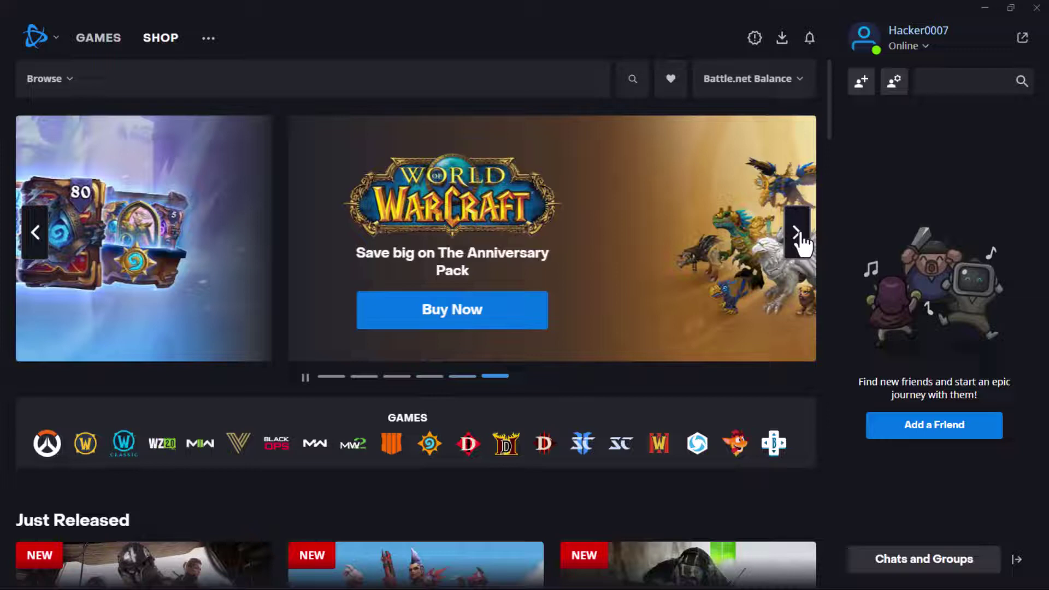
pyautogui.click(797, 233)
pyautogui.click(183, 304)
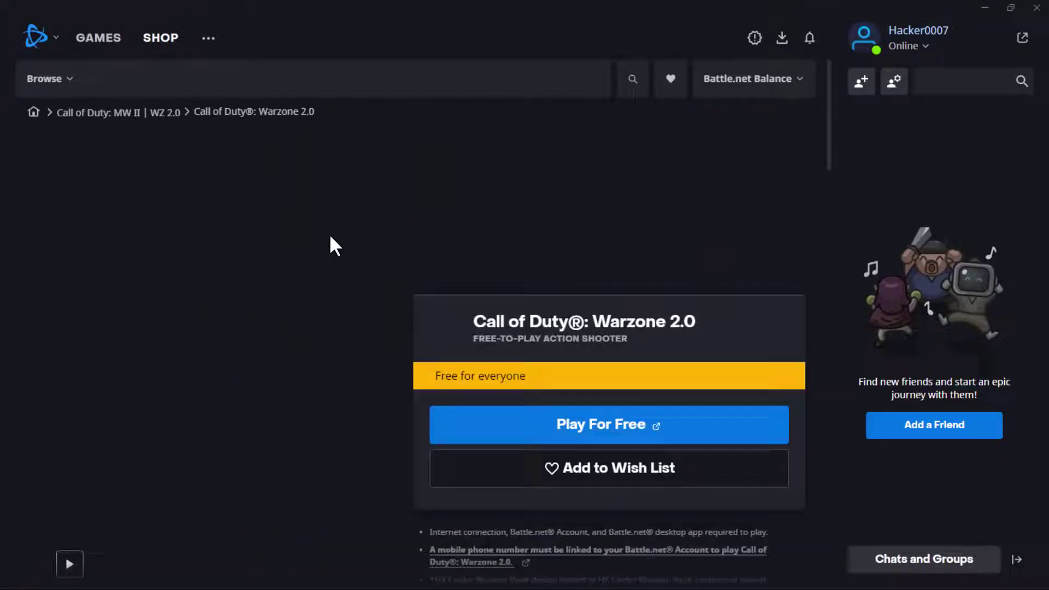
pyautogui.scroll(-1, 434, 361)
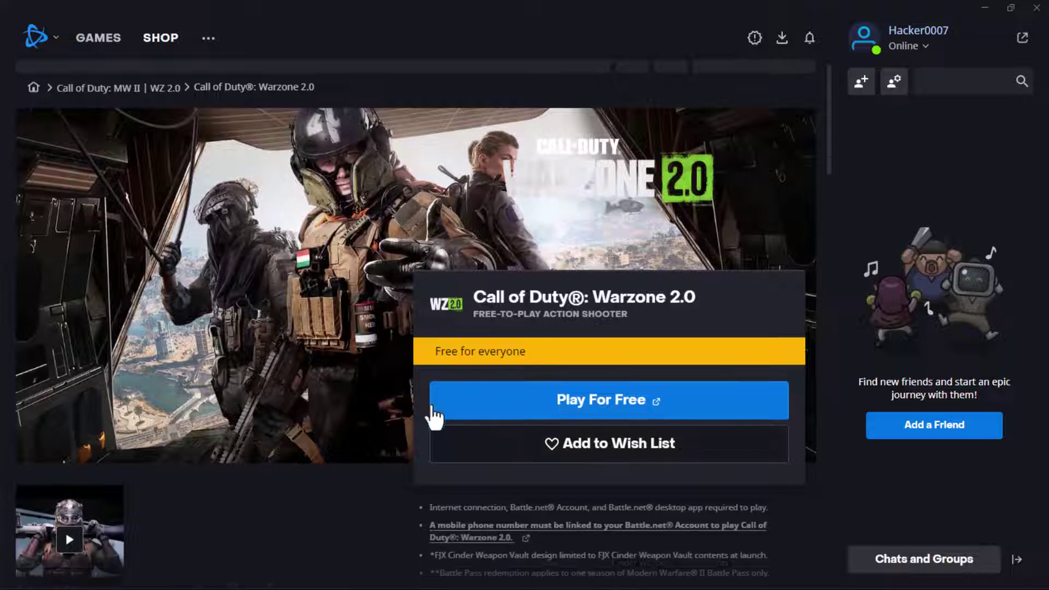
pyautogui.click(564, 360)
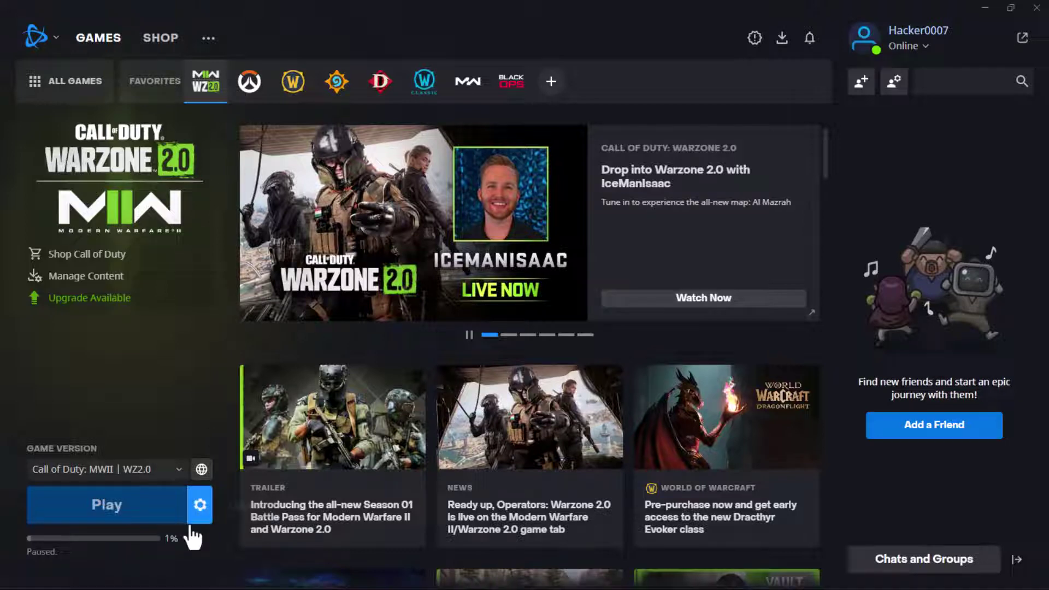
# Step: Resume the paused Warzone 2.0 download from the progress bar under Play
pyautogui.click(198, 539)
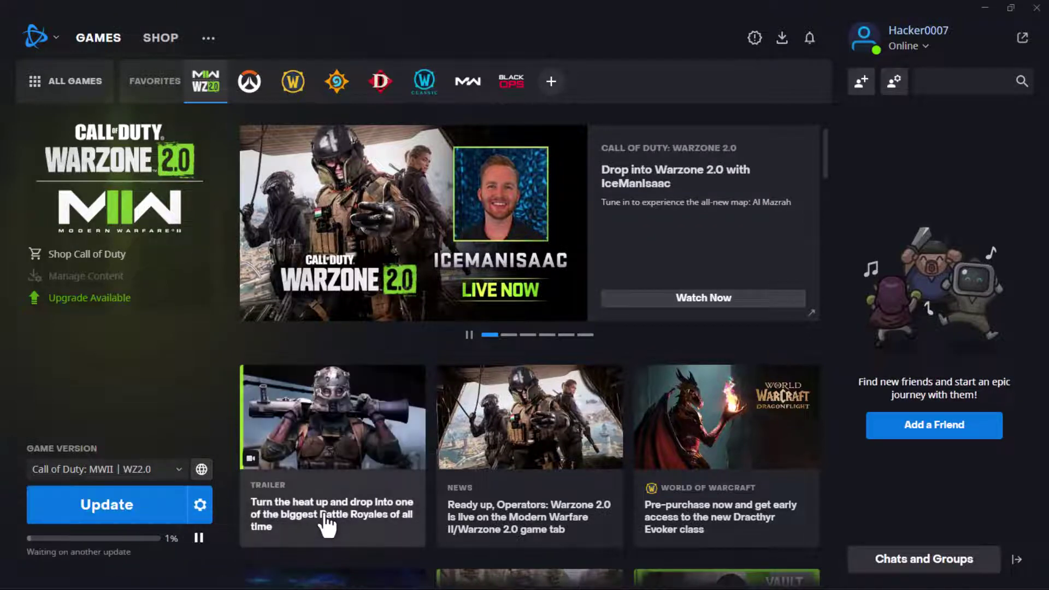